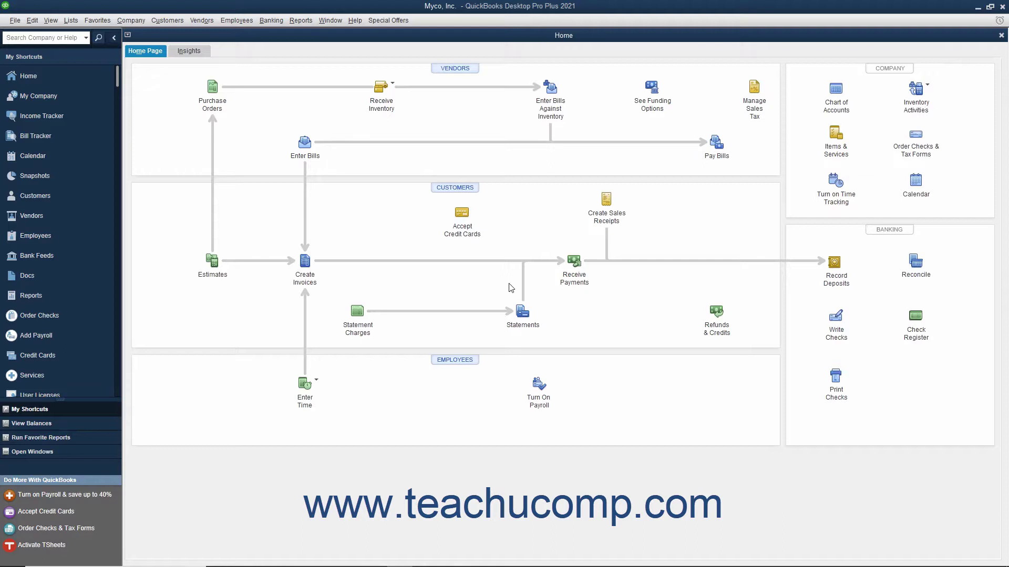
Open the Turn on Payroll offer comparing Basic, Enhanced and Assisted payroll plans
{"action": "left_click", "coordinate": [244, 24]}
{"action": "mouse_move", "coordinate": [237, 66]}
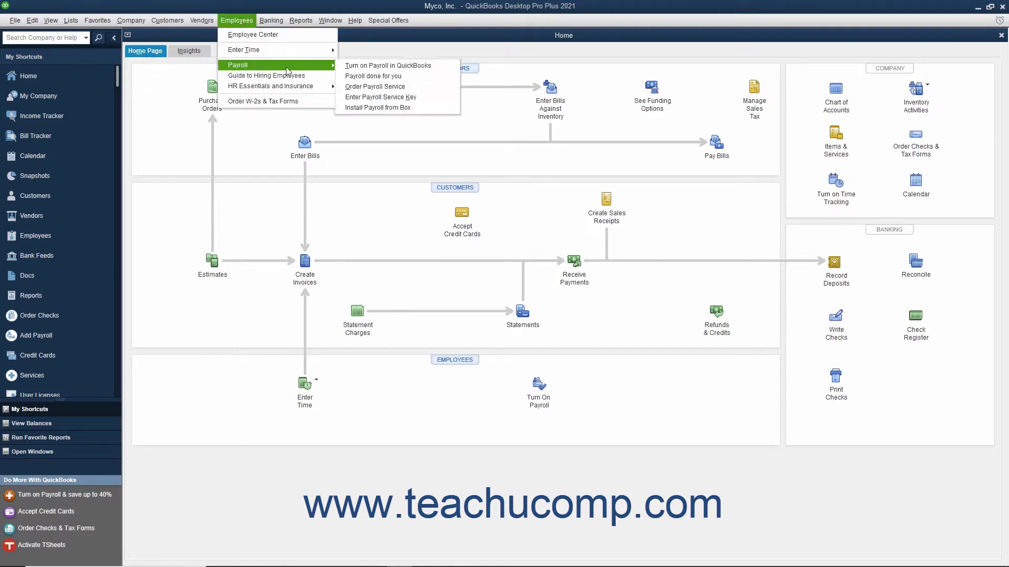
{"action": "left_click", "coordinate": [356, 69]}
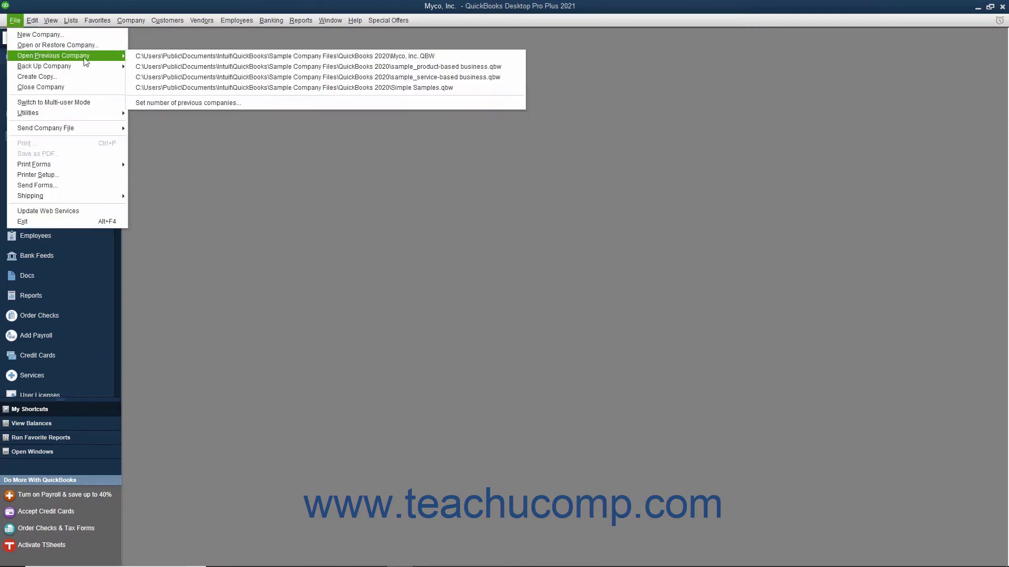
Reopen the Rock Castle Construction sample company file and acknowledge the sample-file notice
{"action": "left_click", "coordinate": [162, 65]}
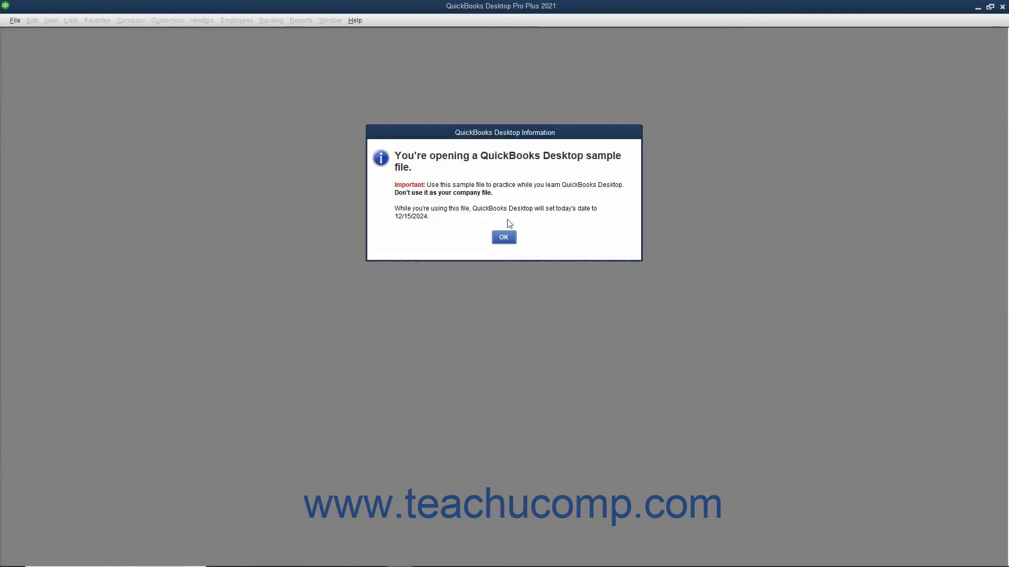
{"action": "left_click", "coordinate": [507, 237]}
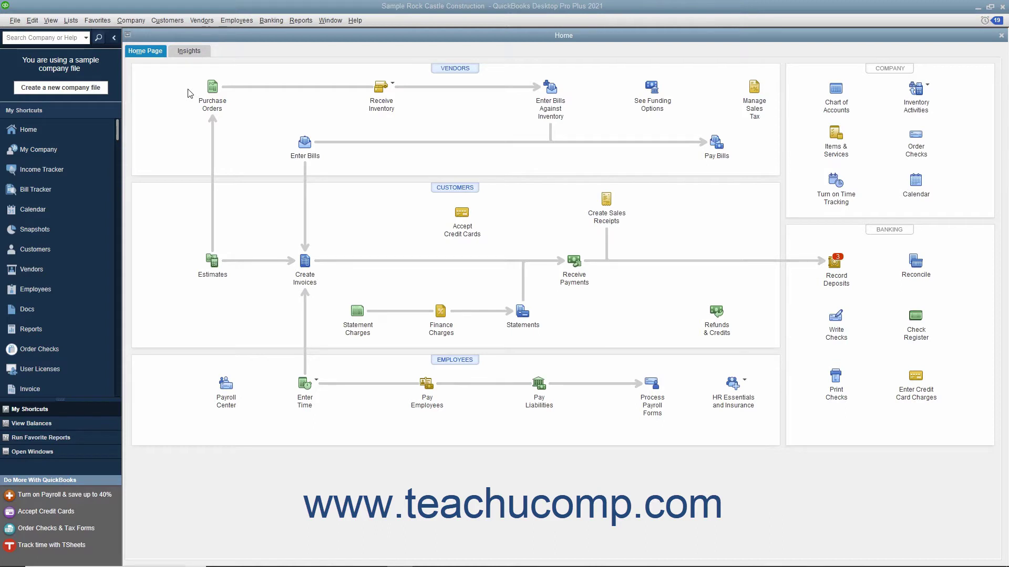
Launch the Payroll Setup wizard from the Employees menu for Rock Castle Construction
{"action": "left_click", "coordinate": [241, 22]}
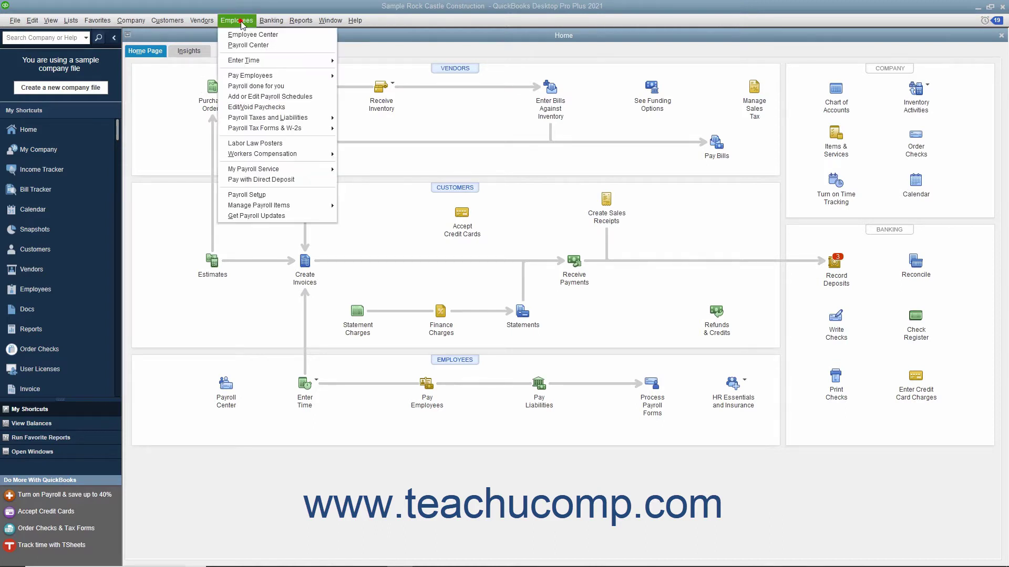
{"action": "left_click", "coordinate": [250, 197]}
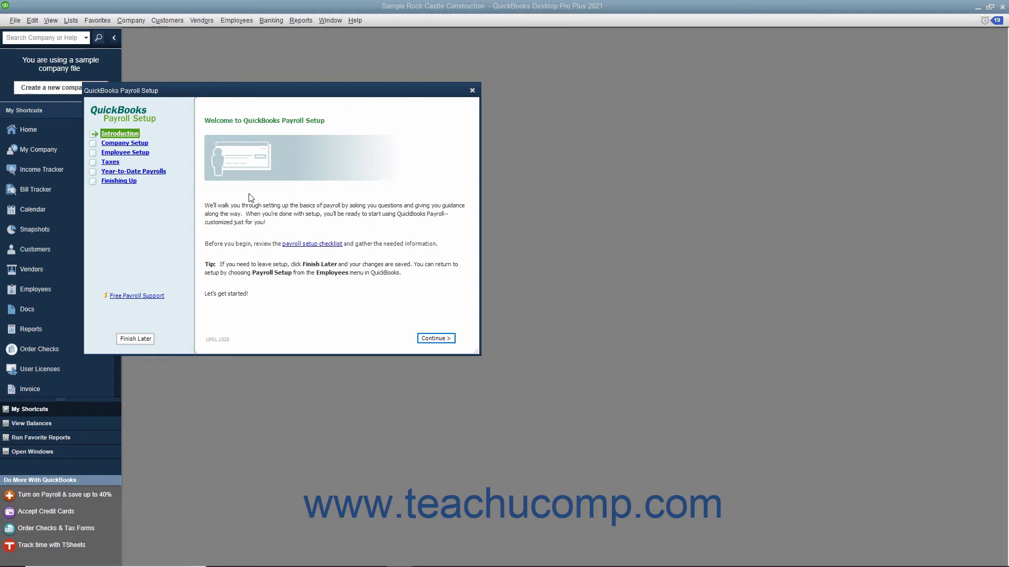
Save Payroll Setup progress with Finish Later and confirm the message
{"action": "left_click", "coordinate": [128, 339]}
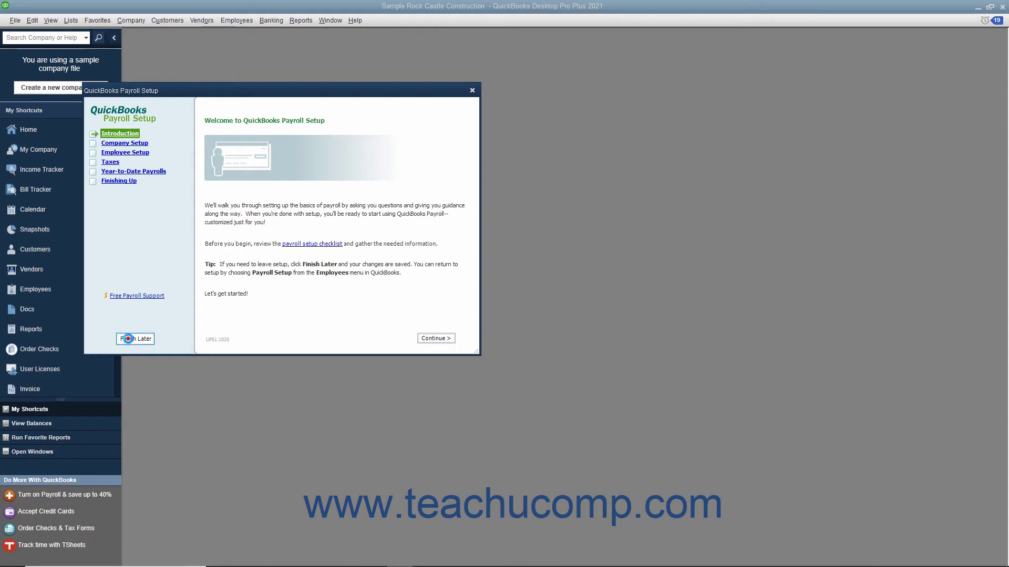
{"action": "left_click", "coordinate": [564, 319]}
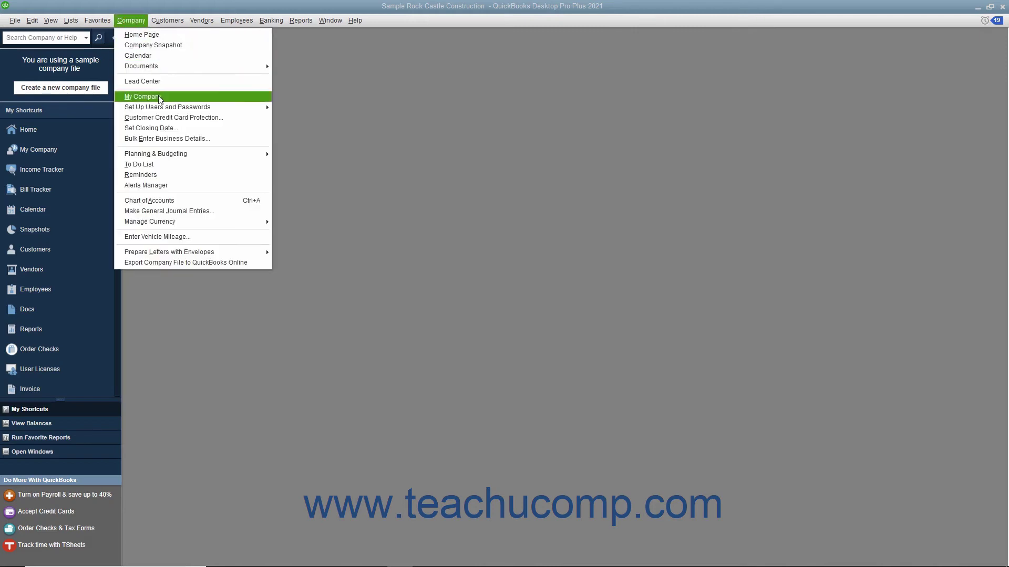
Open the My Company window showing Rock Castle Construction's company and product details
{"action": "left_click", "coordinate": [158, 96]}
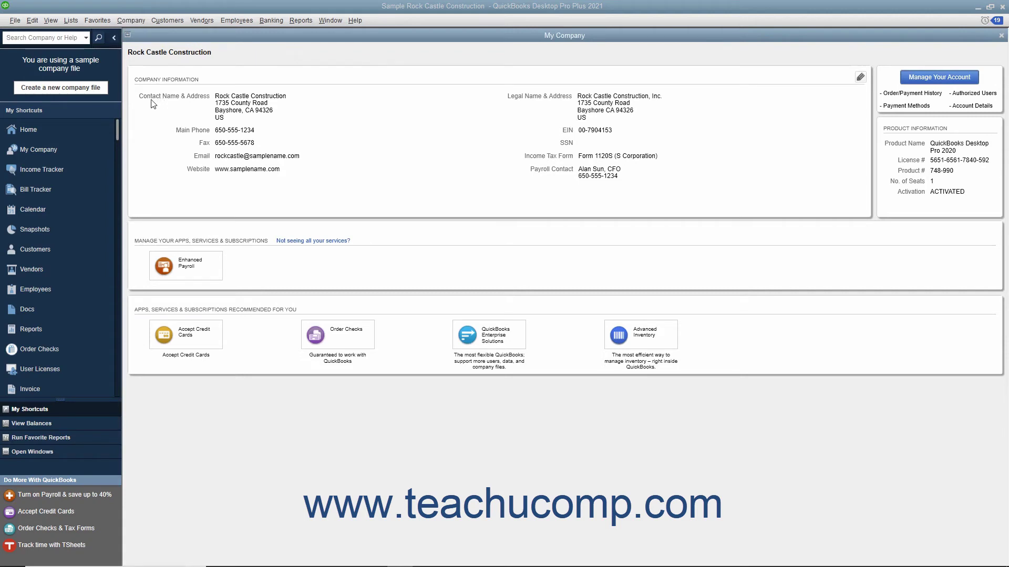
In the Employee Center, review Dan T. Miller's payroll info, then cancel without changes
{"action": "left_click", "coordinate": [225, 23]}
{"action": "left_click", "coordinate": [230, 34]}
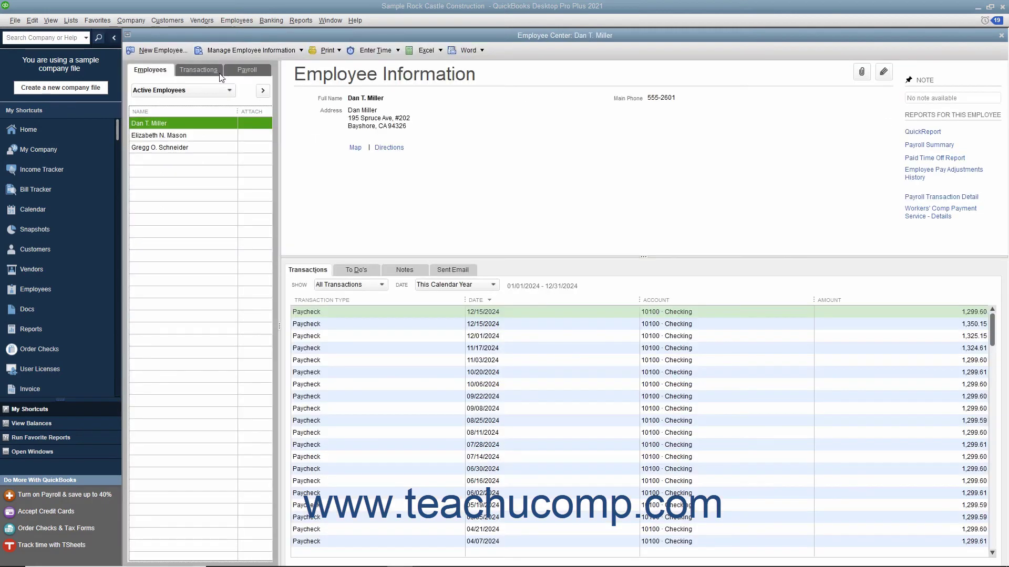
{"action": "double_click", "coordinate": [187, 121]}
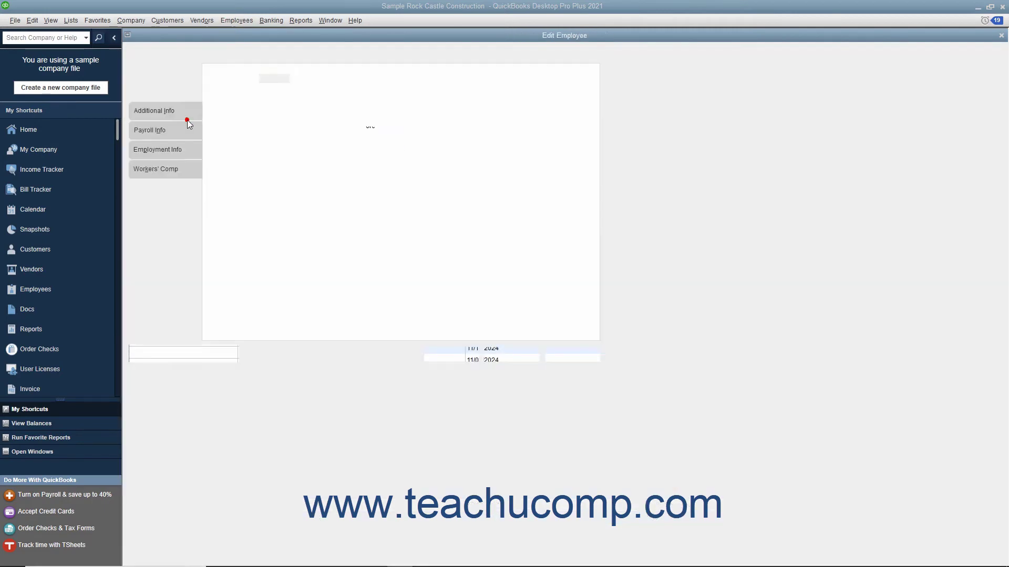
{"action": "left_click", "coordinate": [185, 129]}
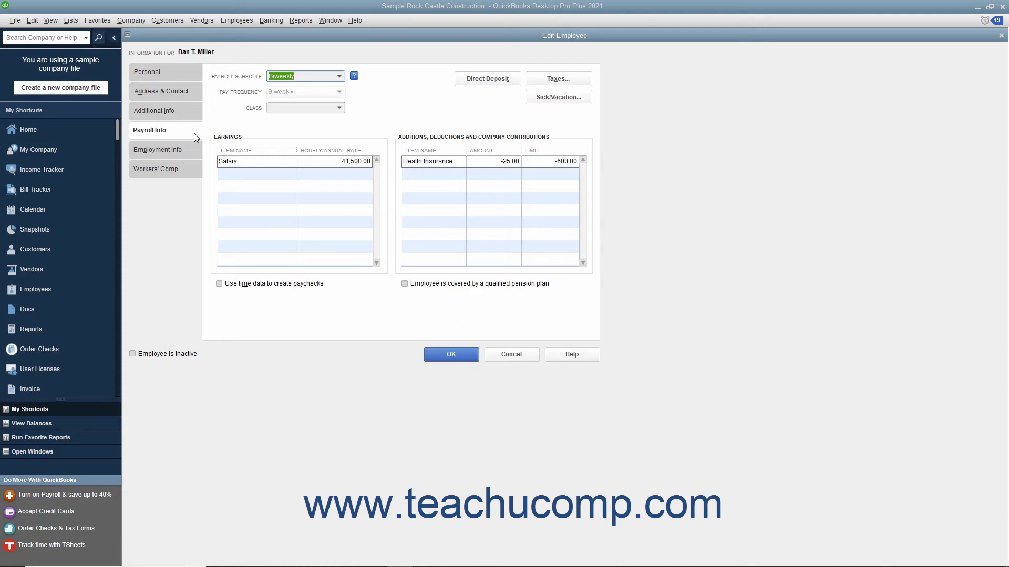
{"action": "left_click", "coordinate": [501, 356]}
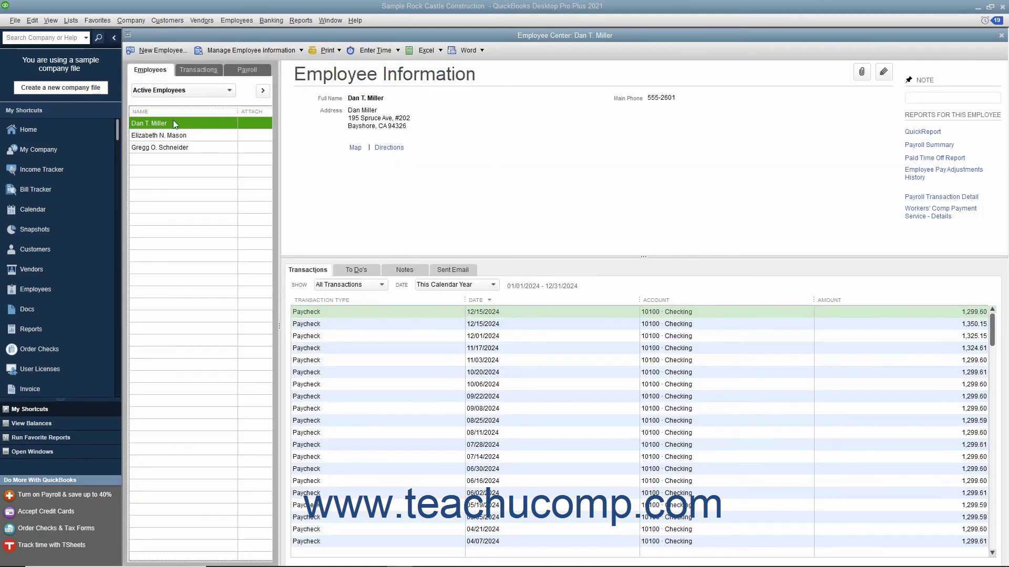
Open the Payroll Item List from the Lists menu to view salary, wage, deduction and tax items
{"action": "left_click", "coordinate": [72, 20]}
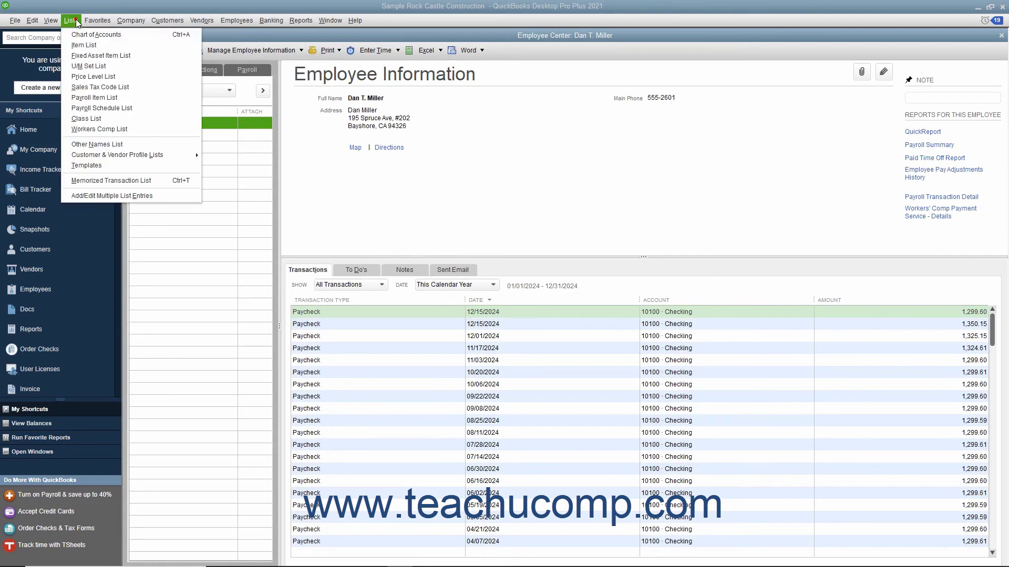
{"action": "left_click", "coordinate": [102, 99]}
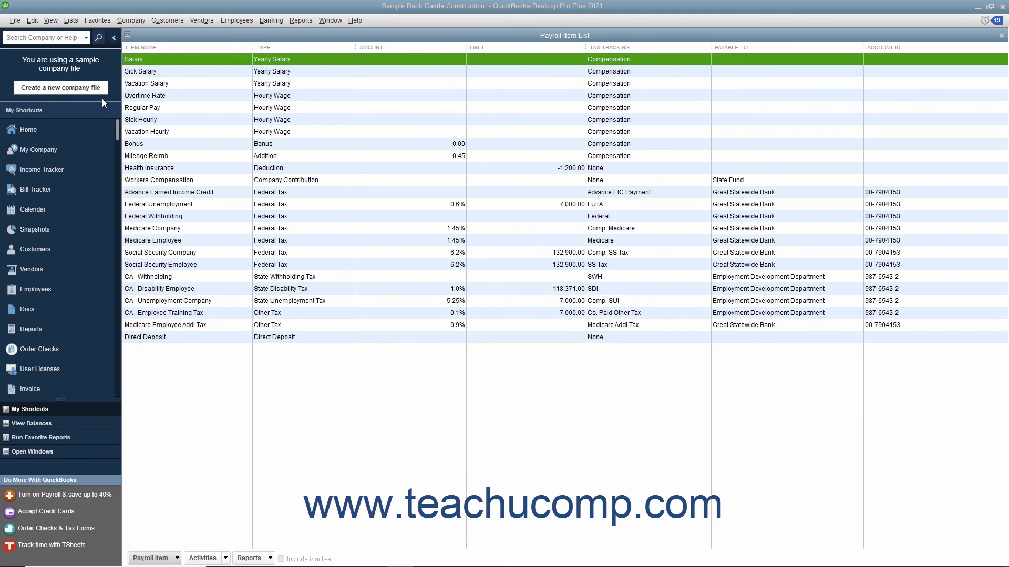